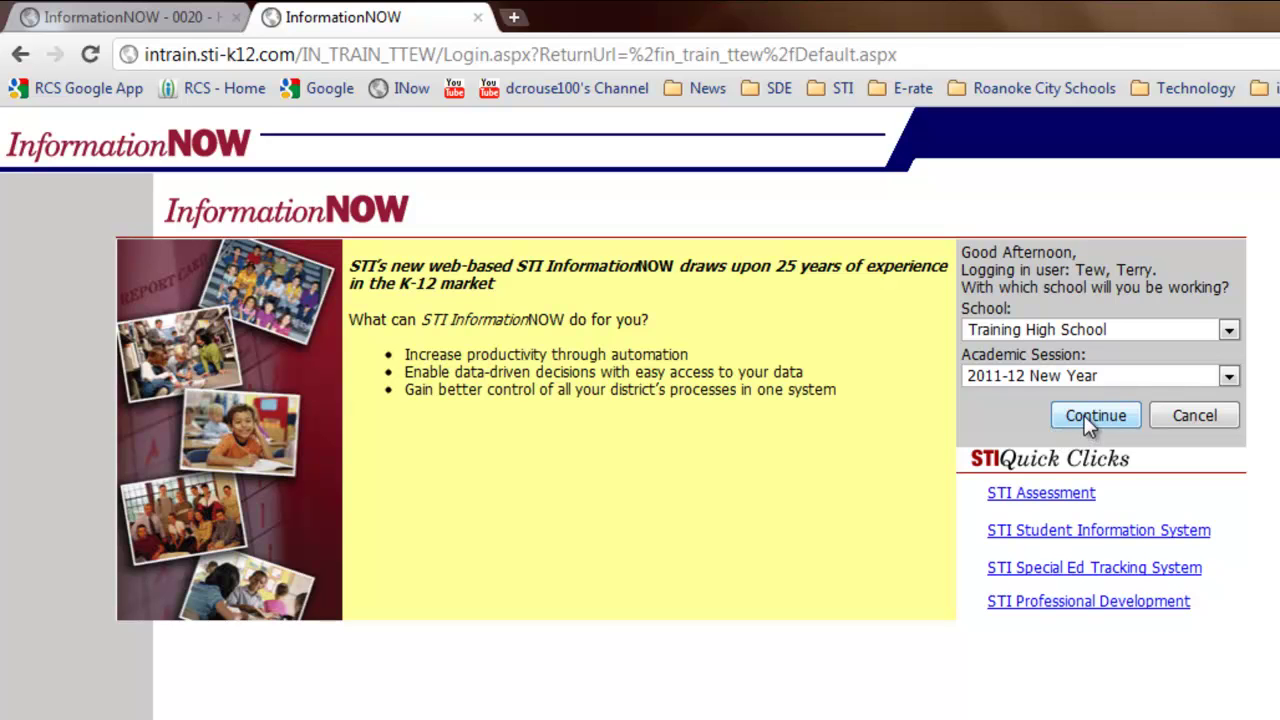
- Enter Training High School for the 2011-12 New Year session and open the classroom attendance page
click(1084, 414)
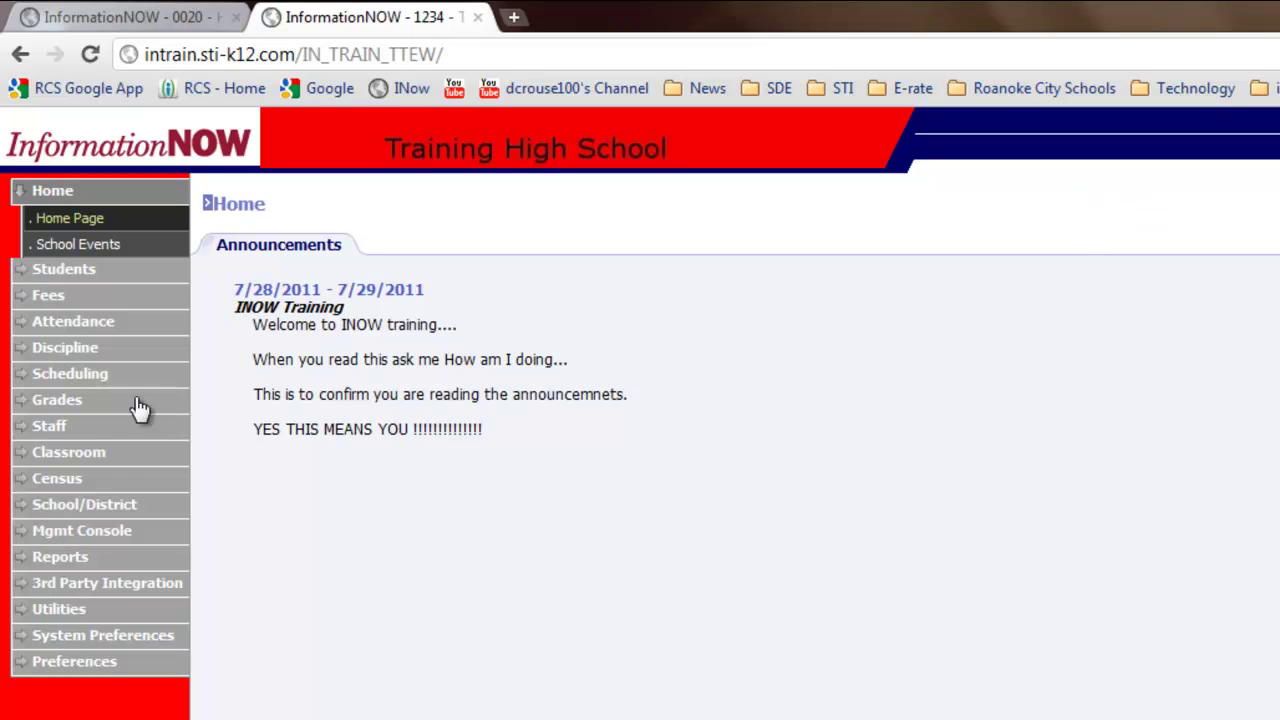
click(65, 455)
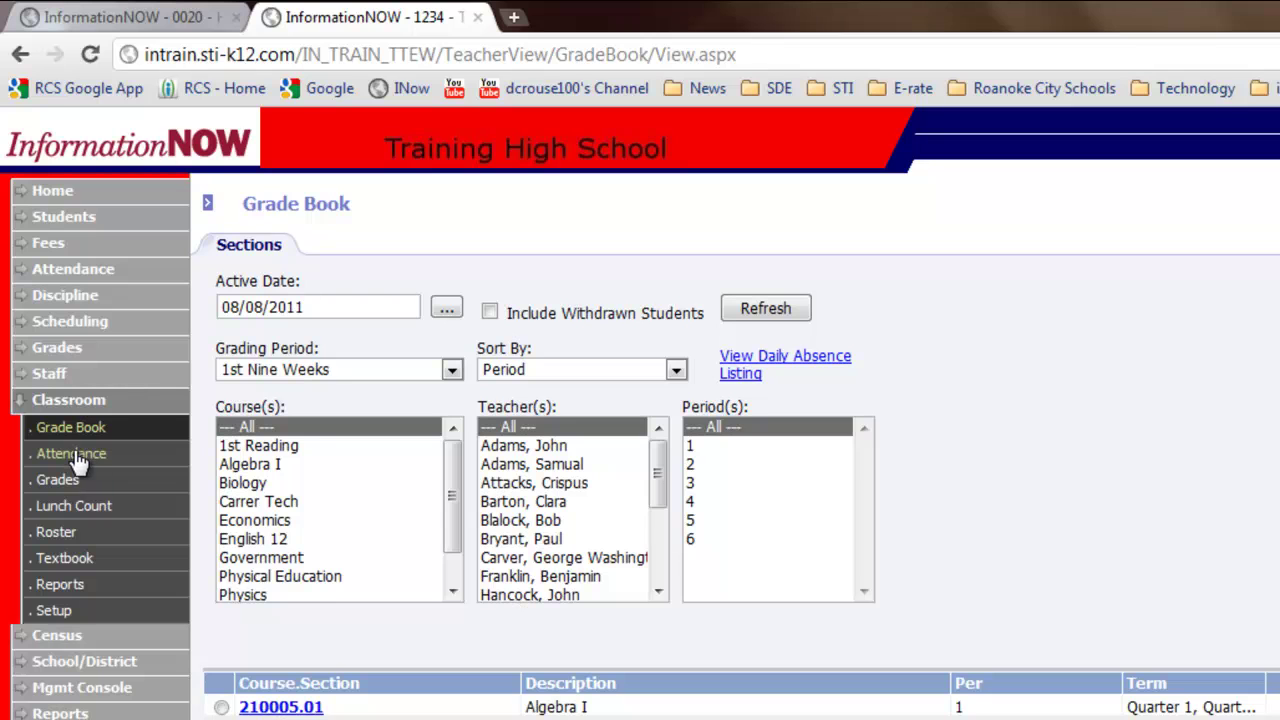
click(77, 458)
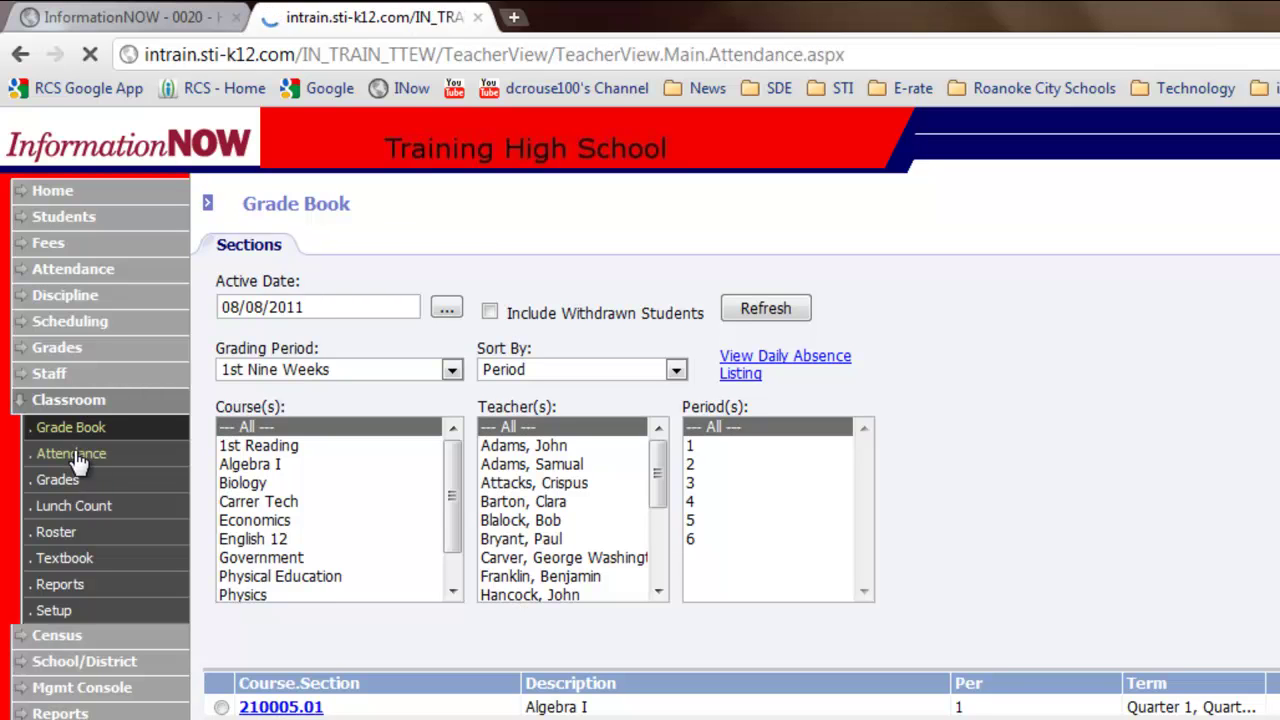
- Filter the classroom attendance sections to the logged-in teacher
click(540, 576)
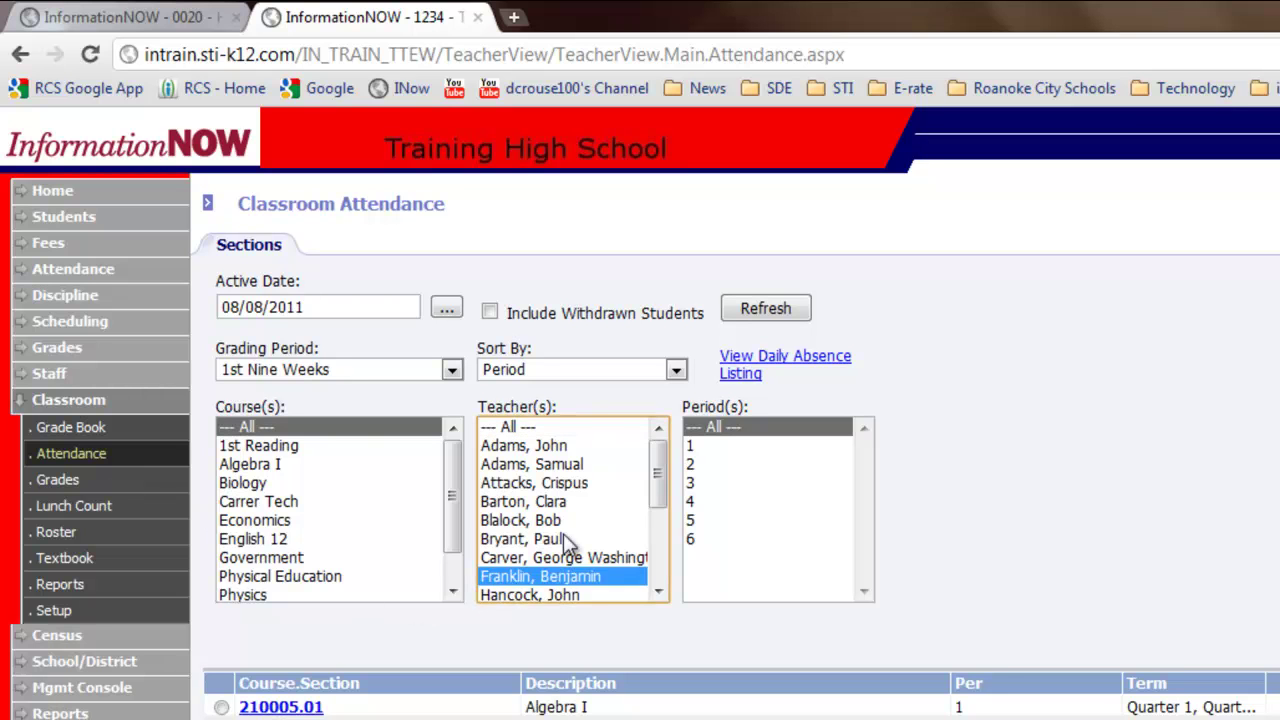
key(t)
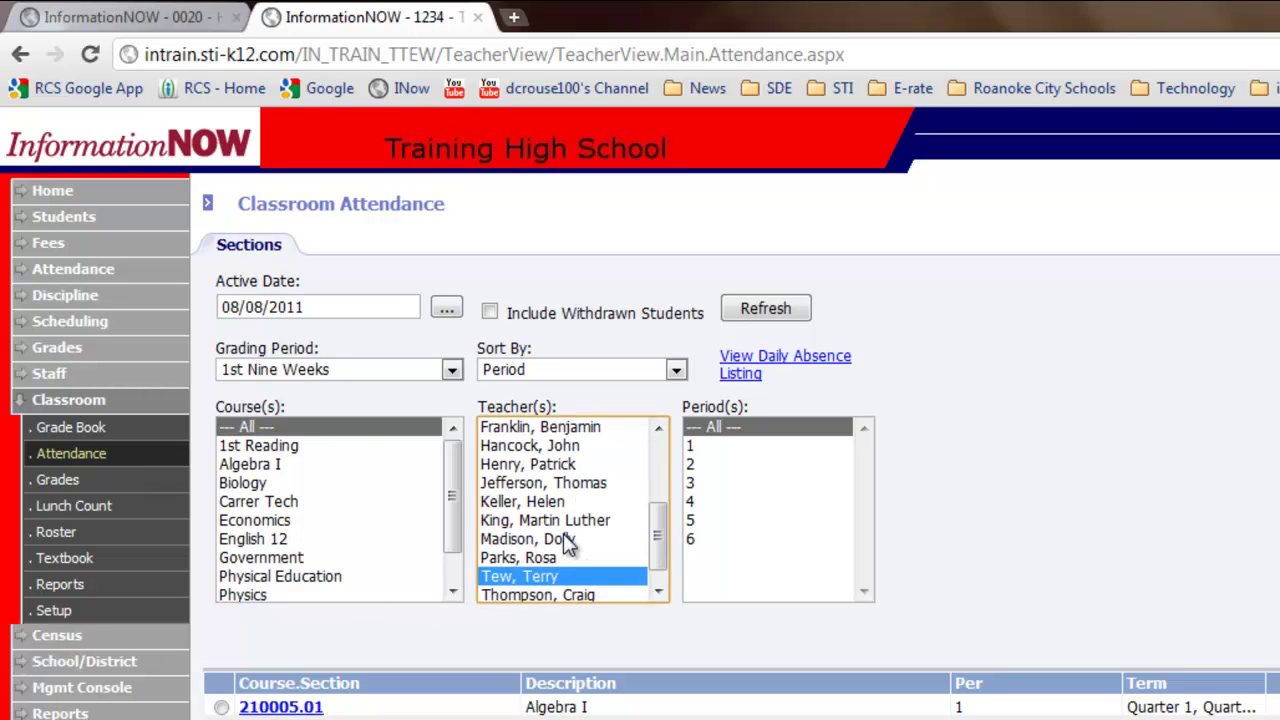
click(762, 308)
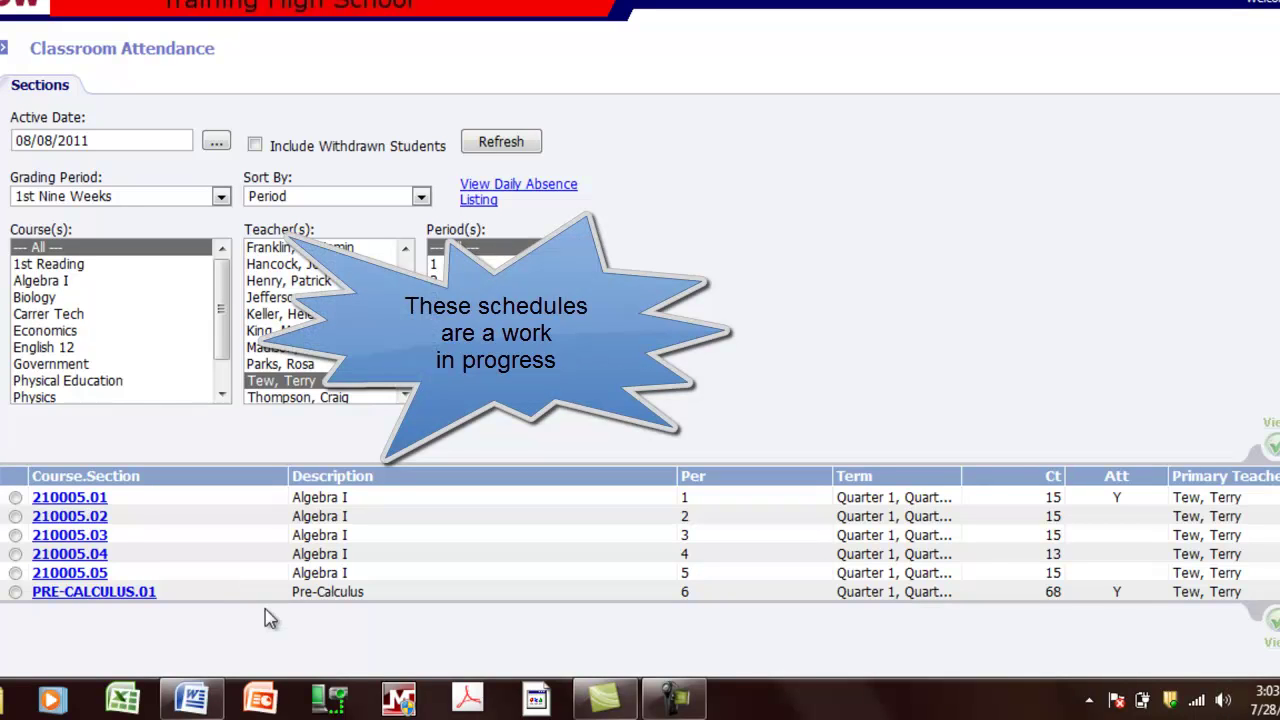
- Open the period attendance list for Algebra I section 210005.02
click(80, 520)
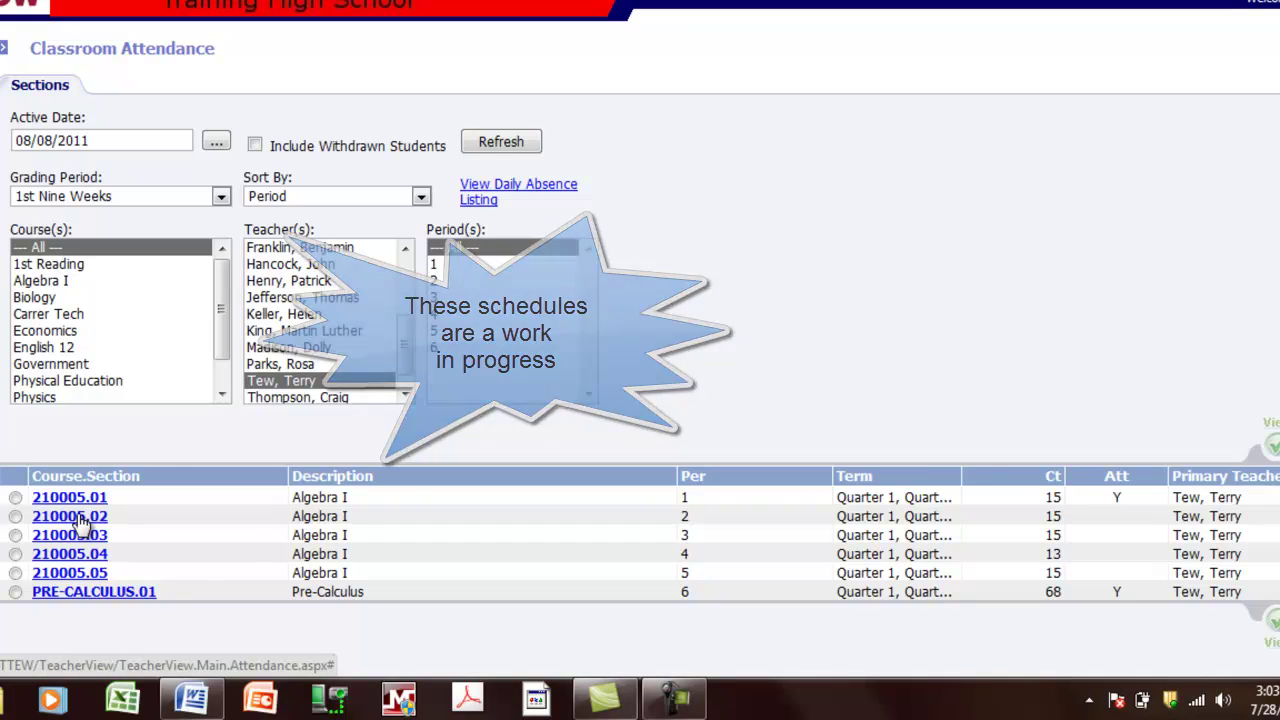
click(16, 516)
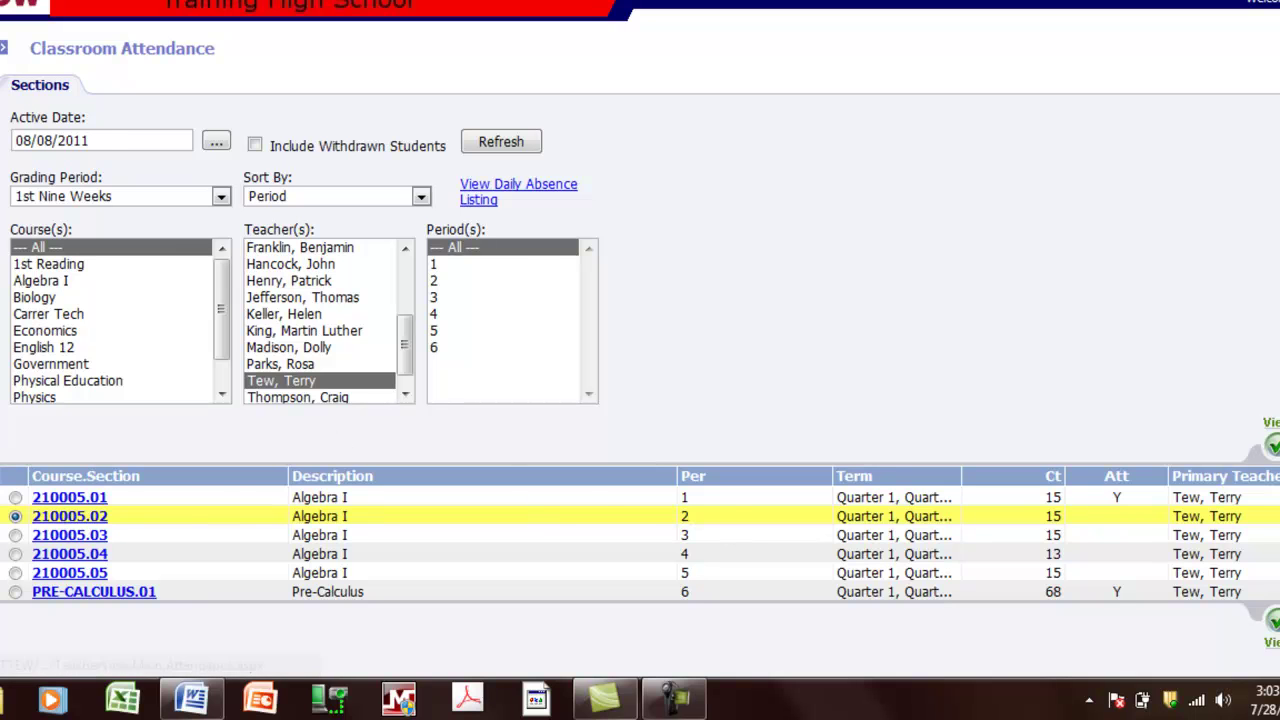
click(83, 518)
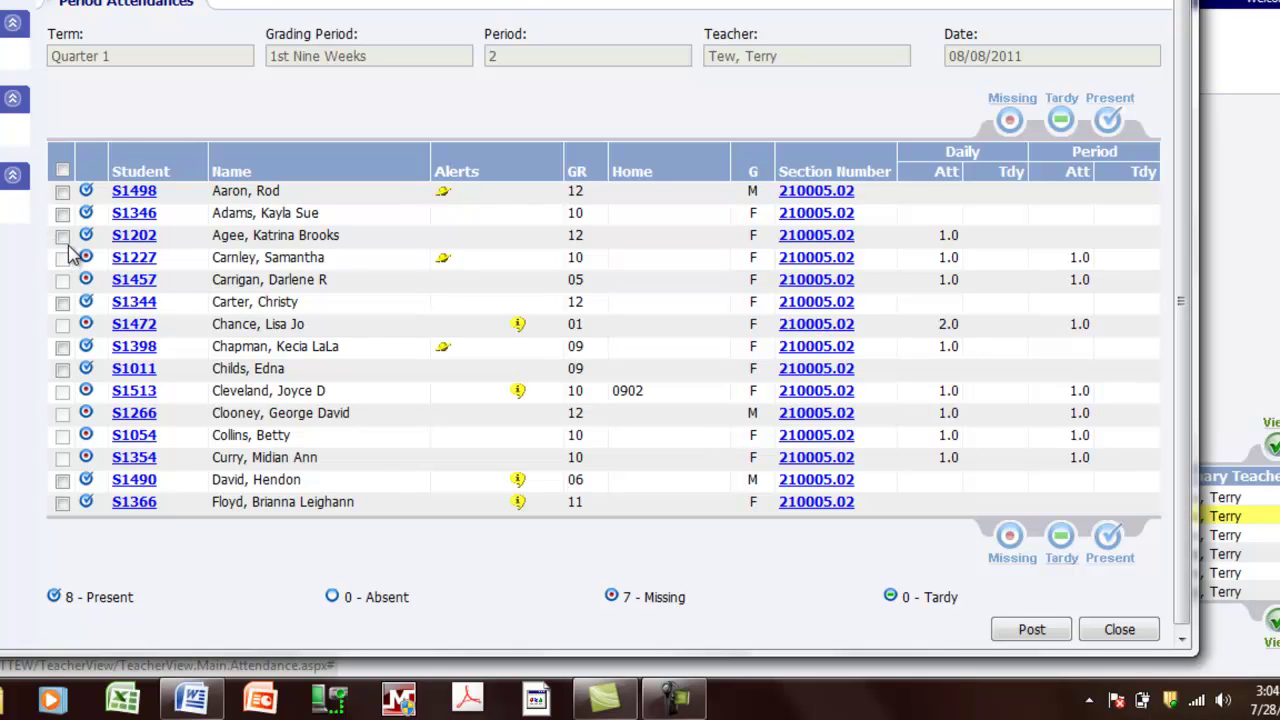
- Mark the second listed student as missing and set the student's status back to present
click(62, 213)
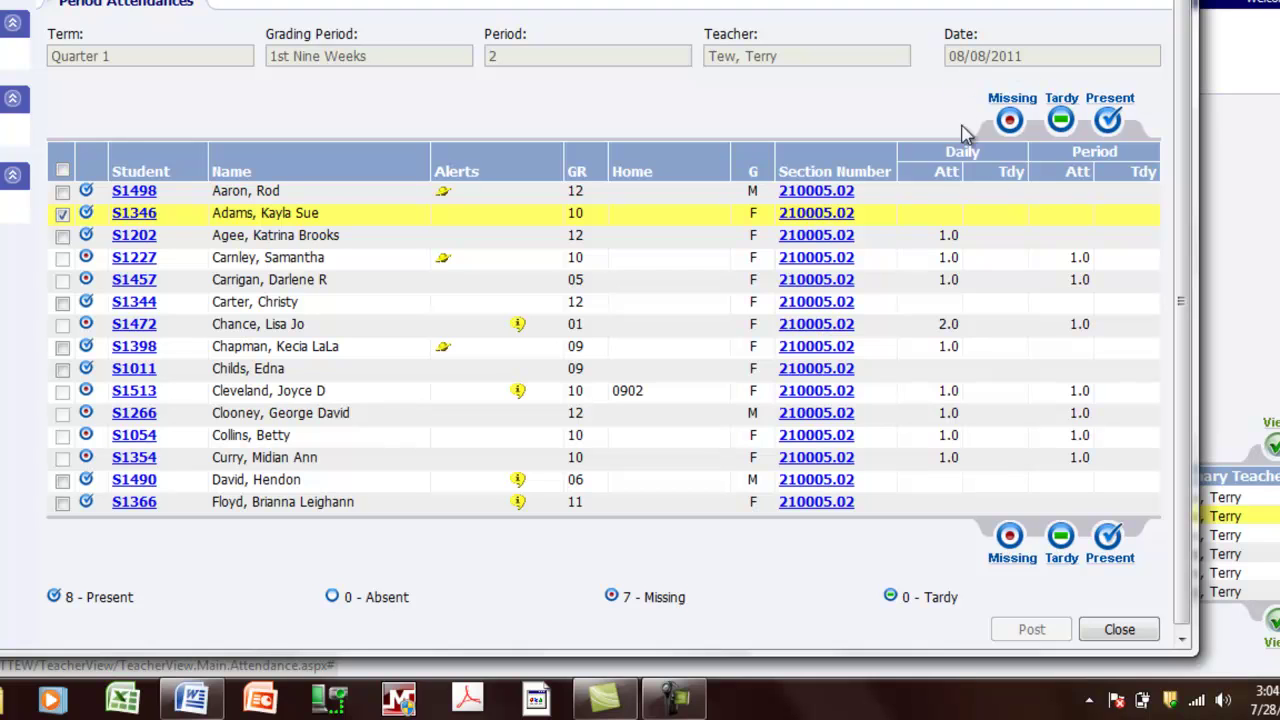
click(1009, 121)
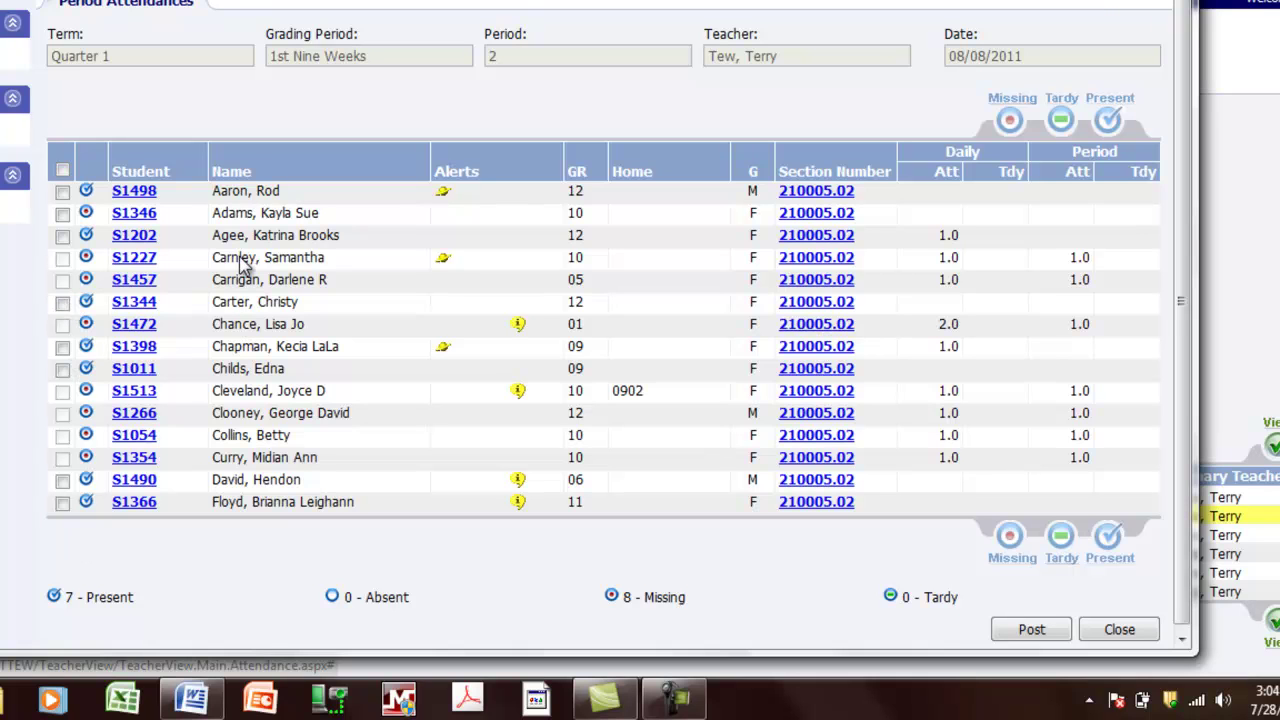
click(62, 213)
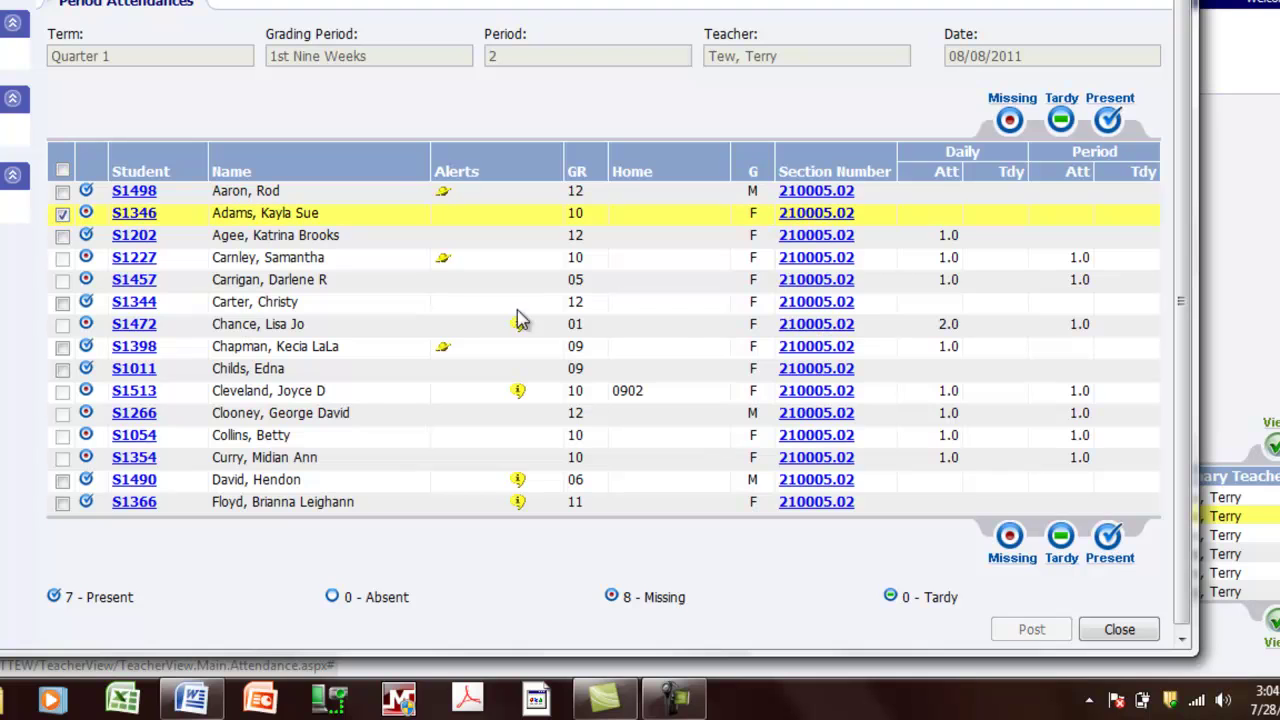
click(1108, 122)
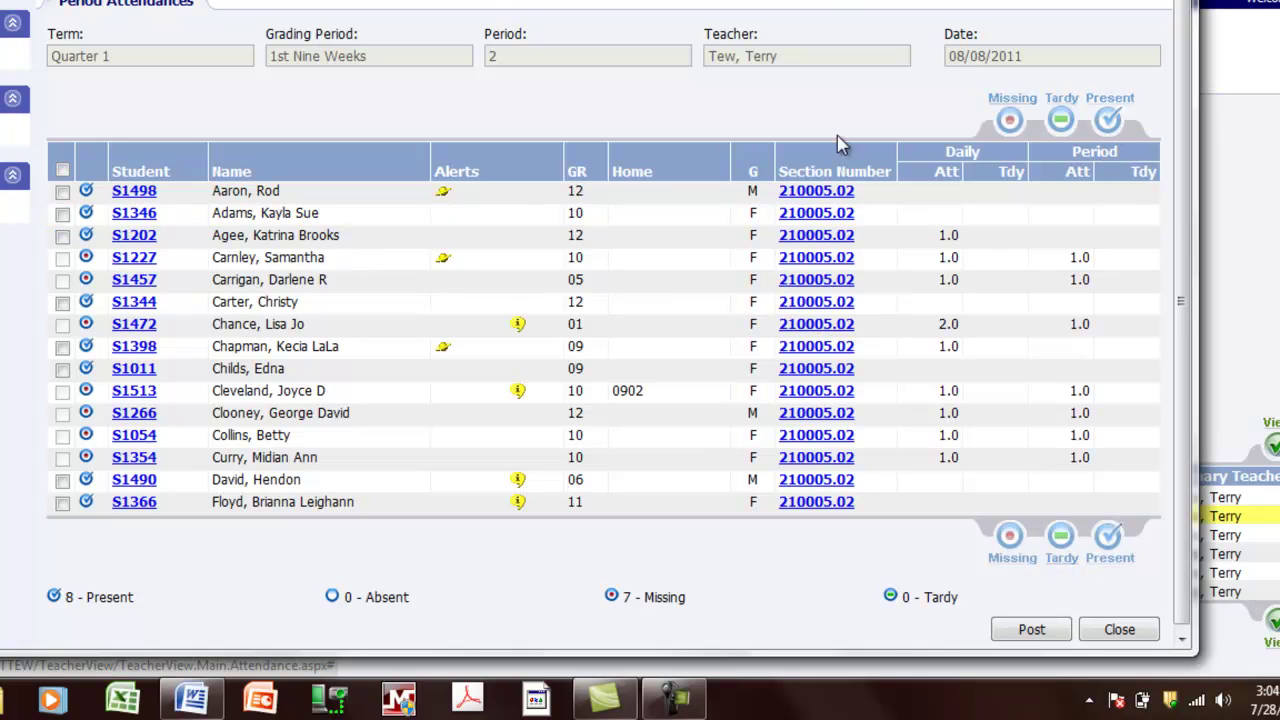
- Select the second listed student again and close the period 2 attendance list without posting
click(62, 214)
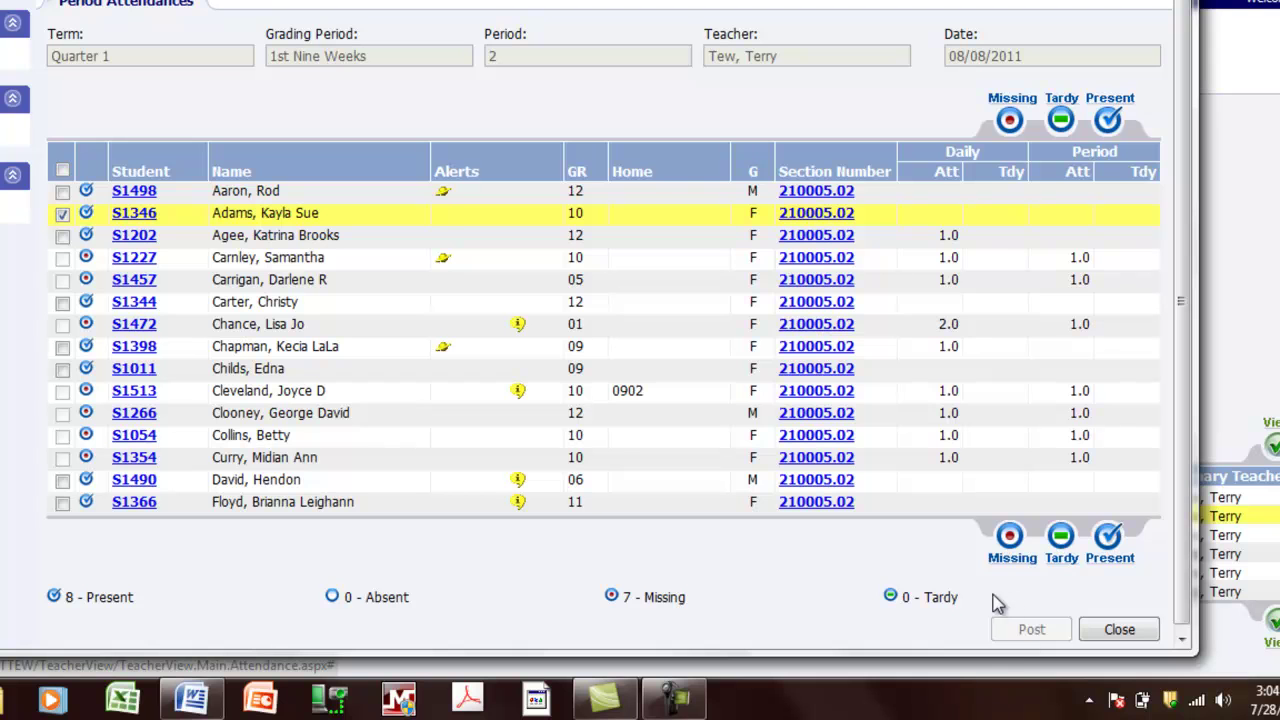
click(1115, 629)
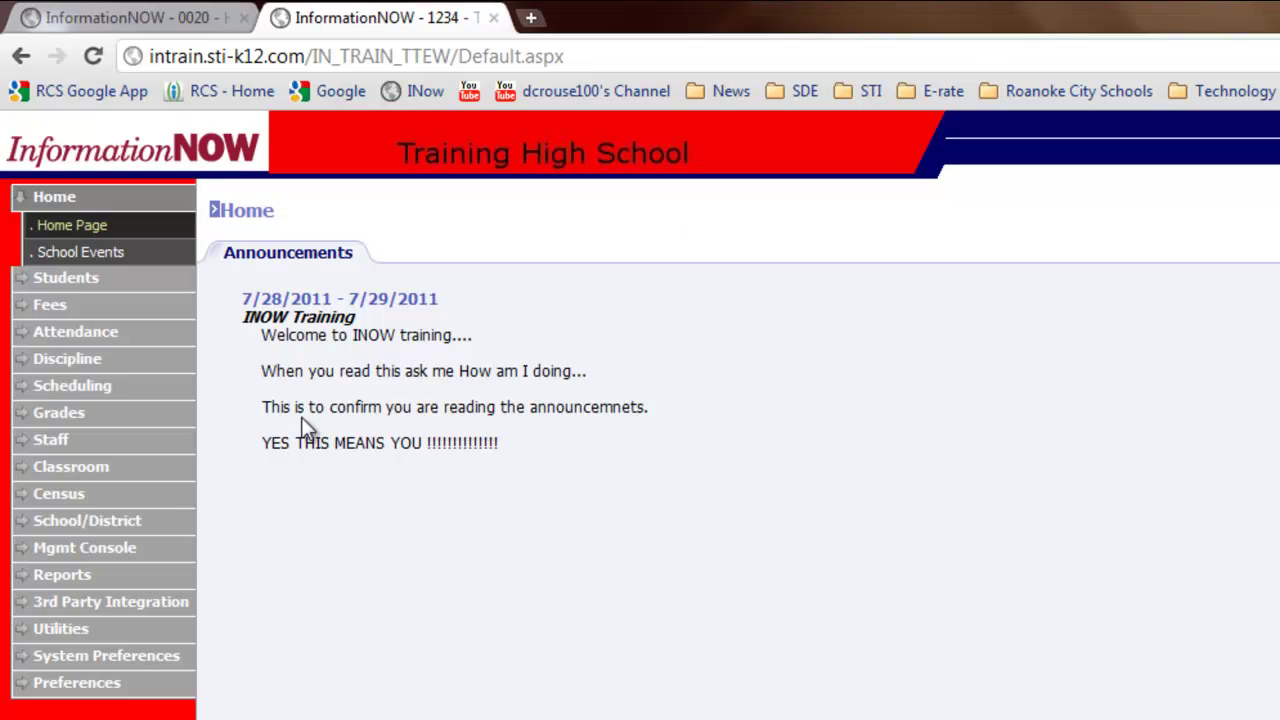
- Open the classroom grade book and filter its sections to the logged-in teacher
click(95, 478)
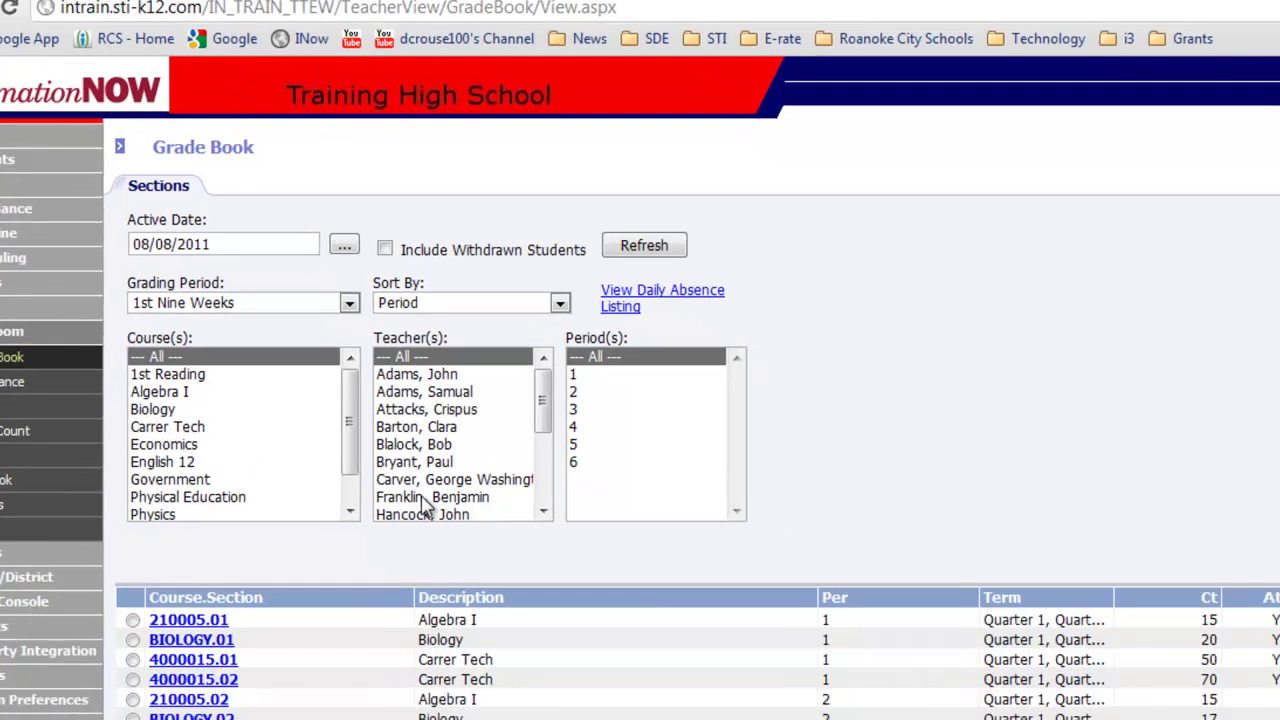
click(545, 595)
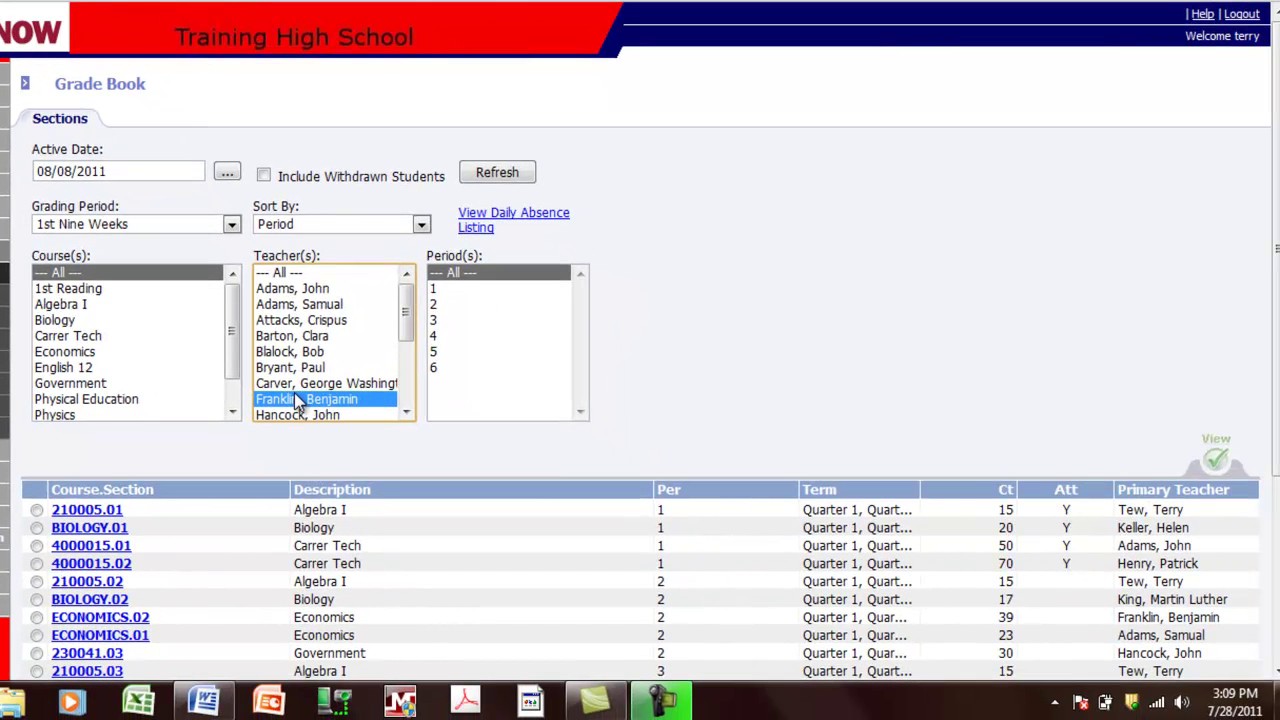
key(t)
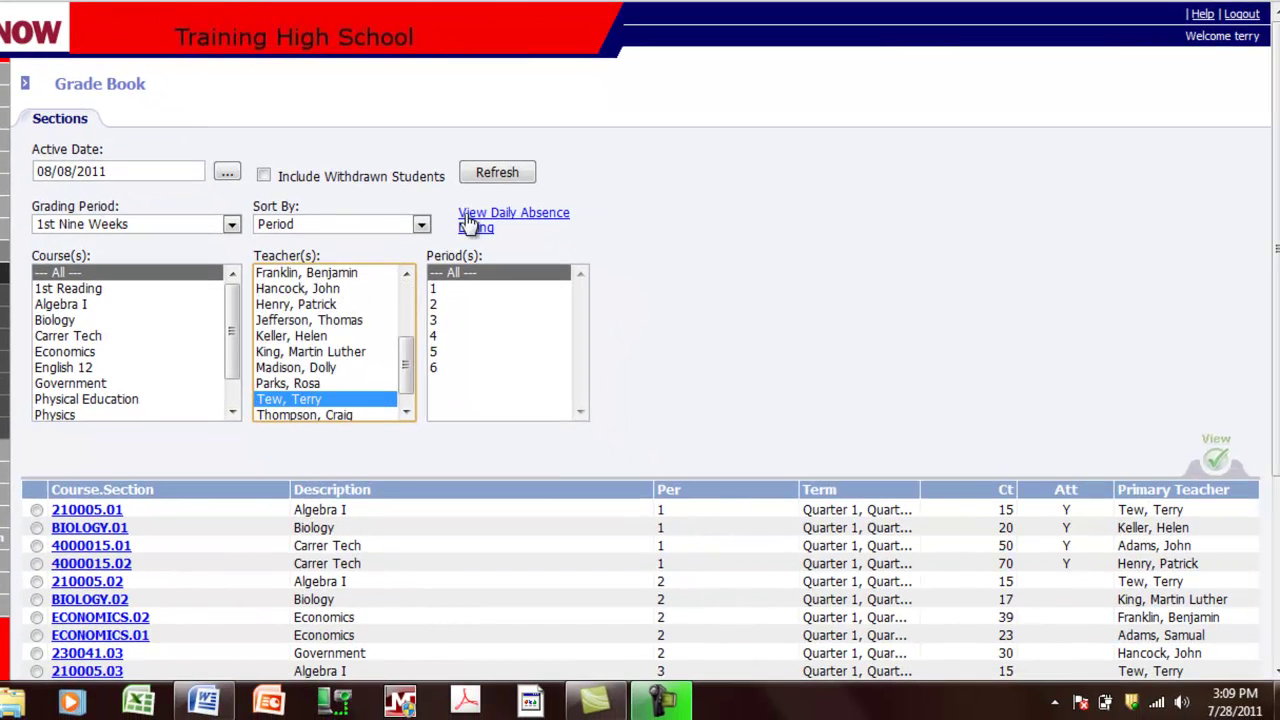
click(492, 174)
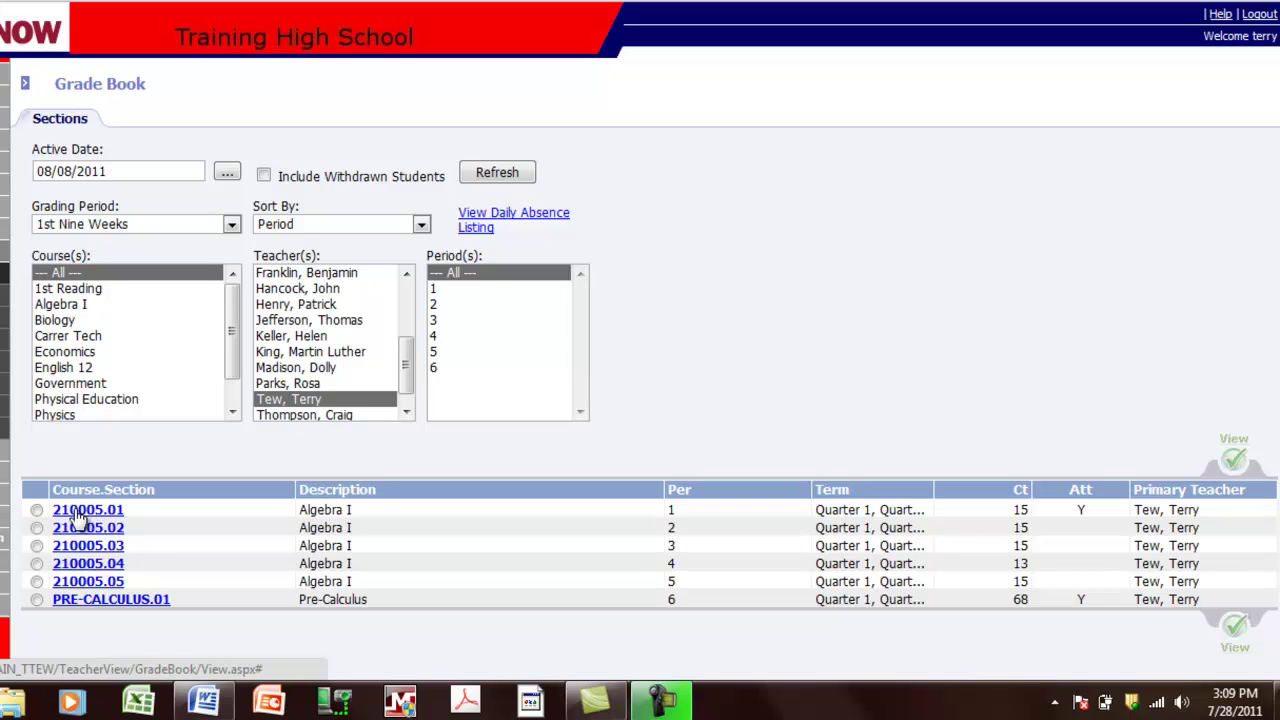
- Open the grade book for Algebra I section 210005.01
click(36, 510)
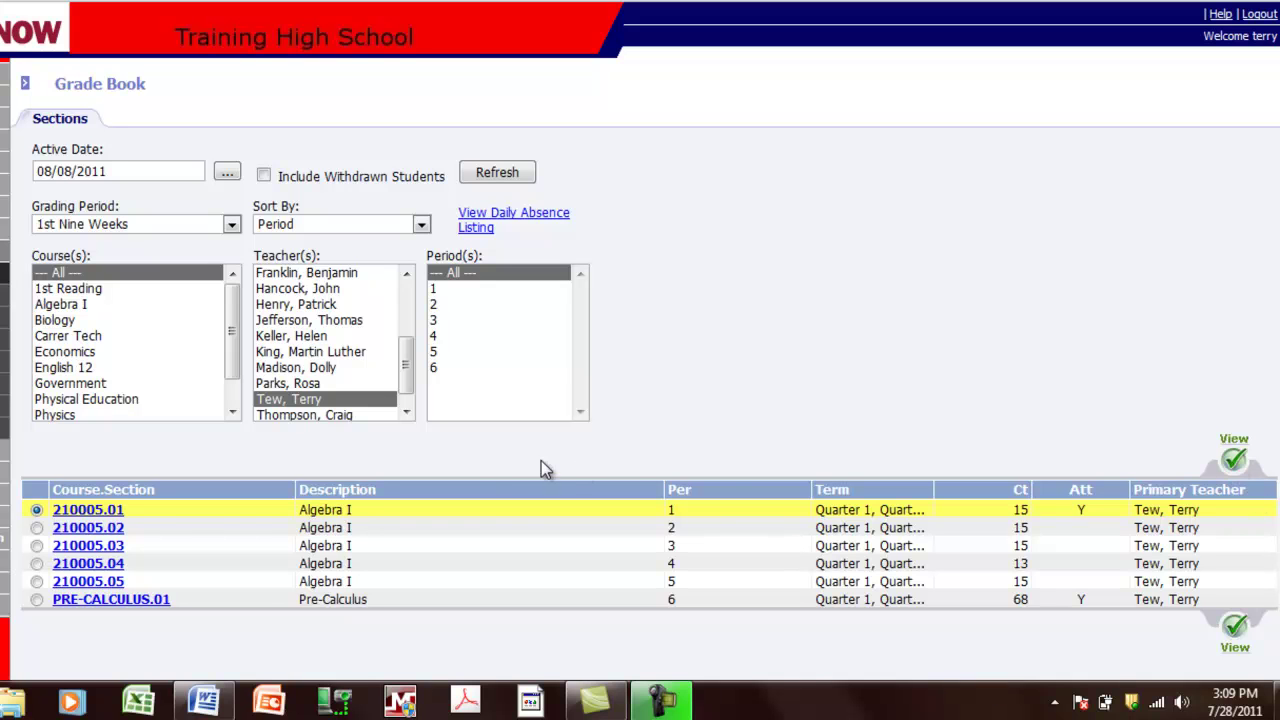
click(114, 511)
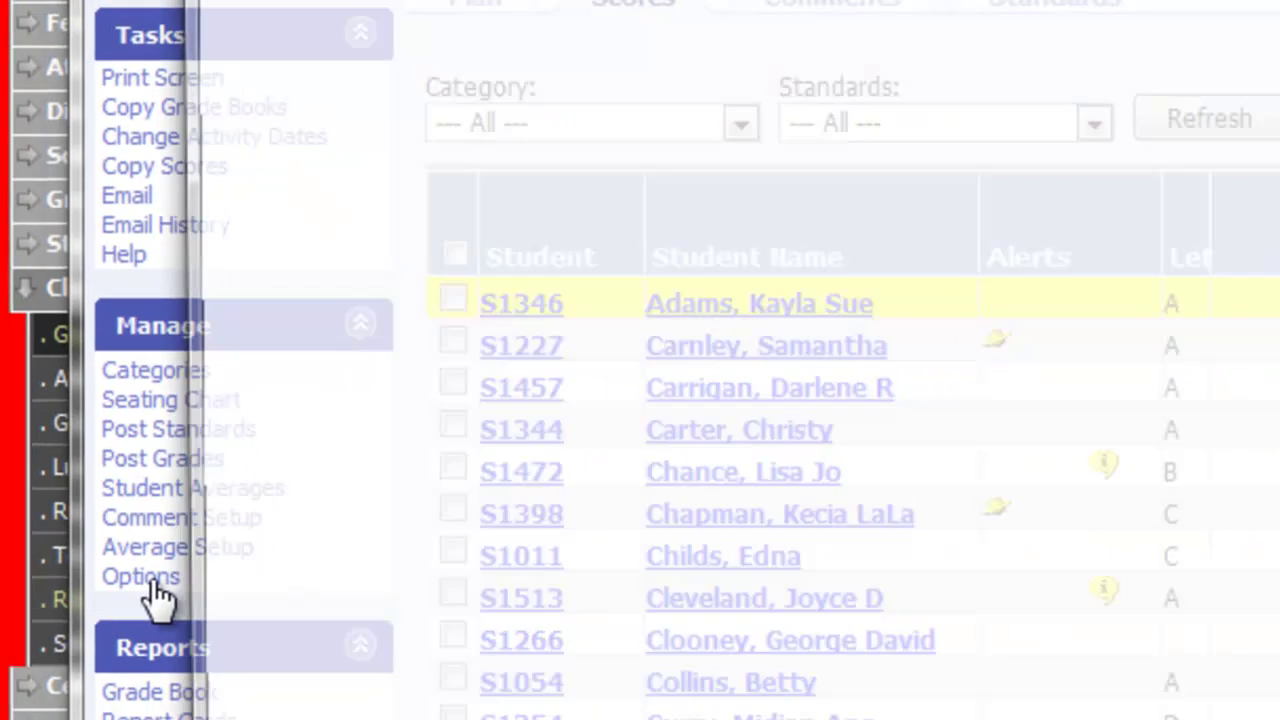
- Open the grade book options, keep Display Student Averages enabled, and save the options
click(160, 592)
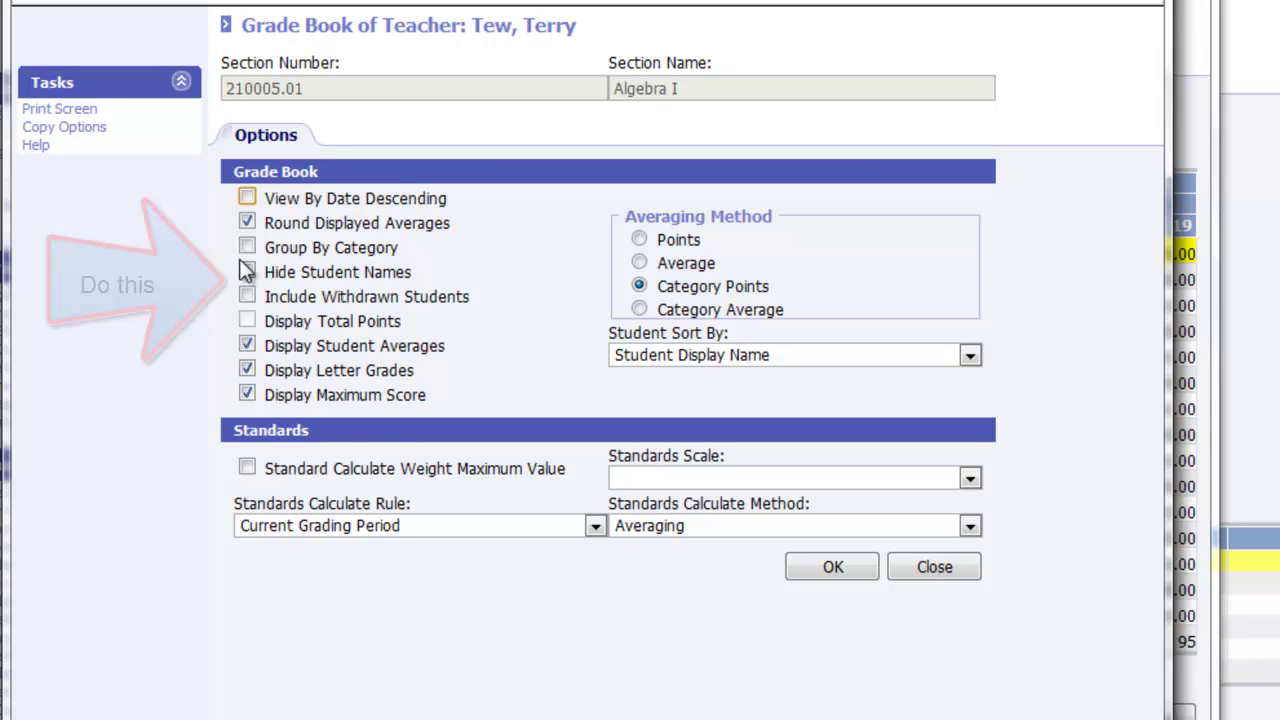
click(247, 345)
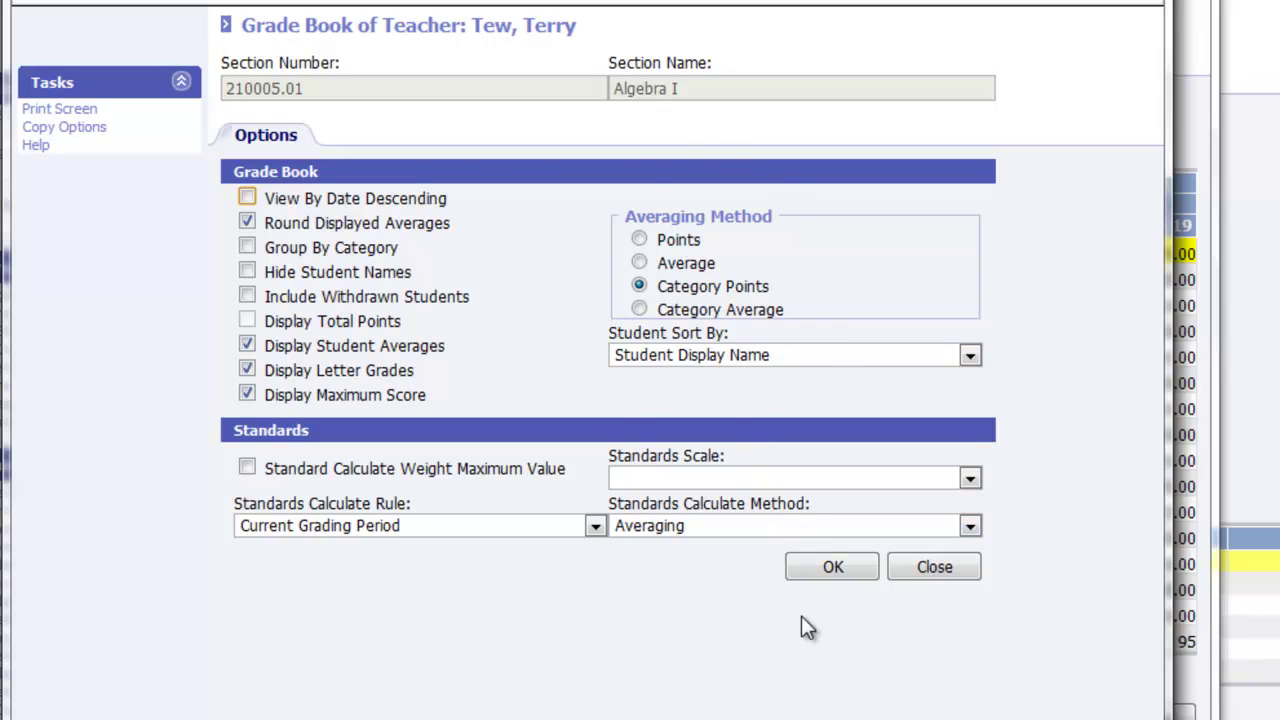
click(832, 567)
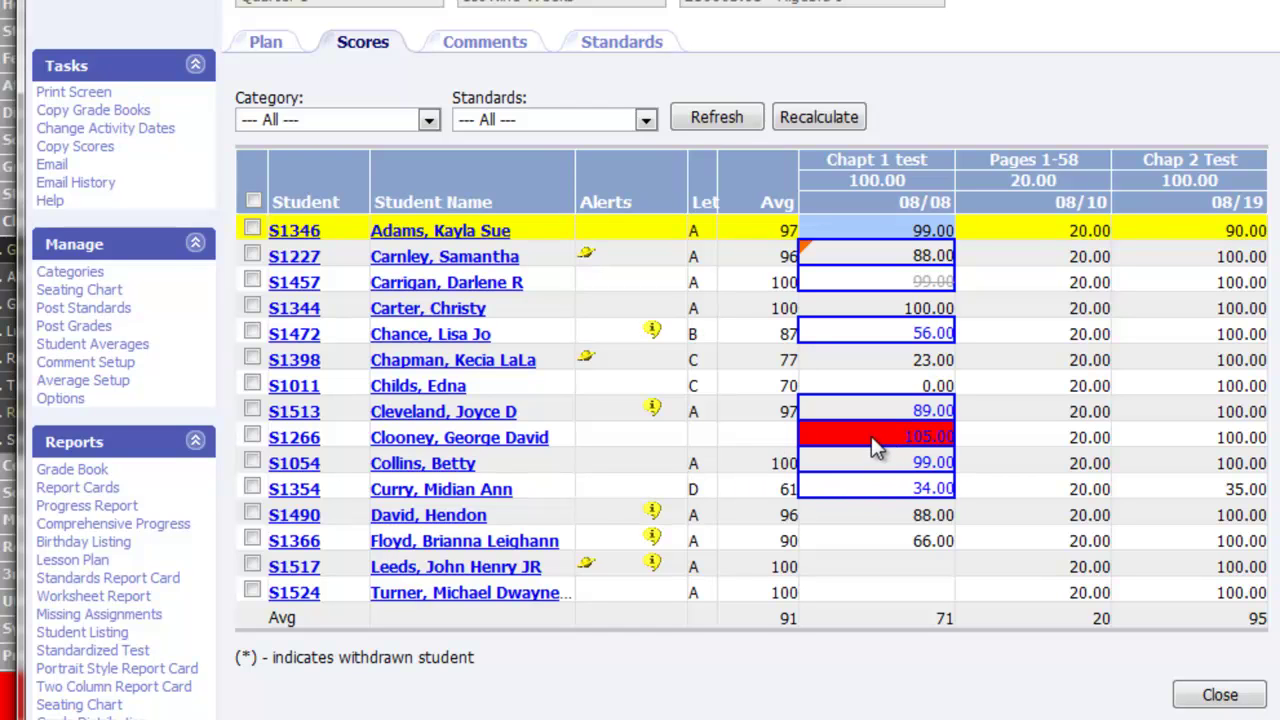
- Change the sixth listed student's score for the Pages 1-58 activity and recalculate the grade book
mouse_move(878, 445)
mouse_move(920, 440)
click(1046, 368)
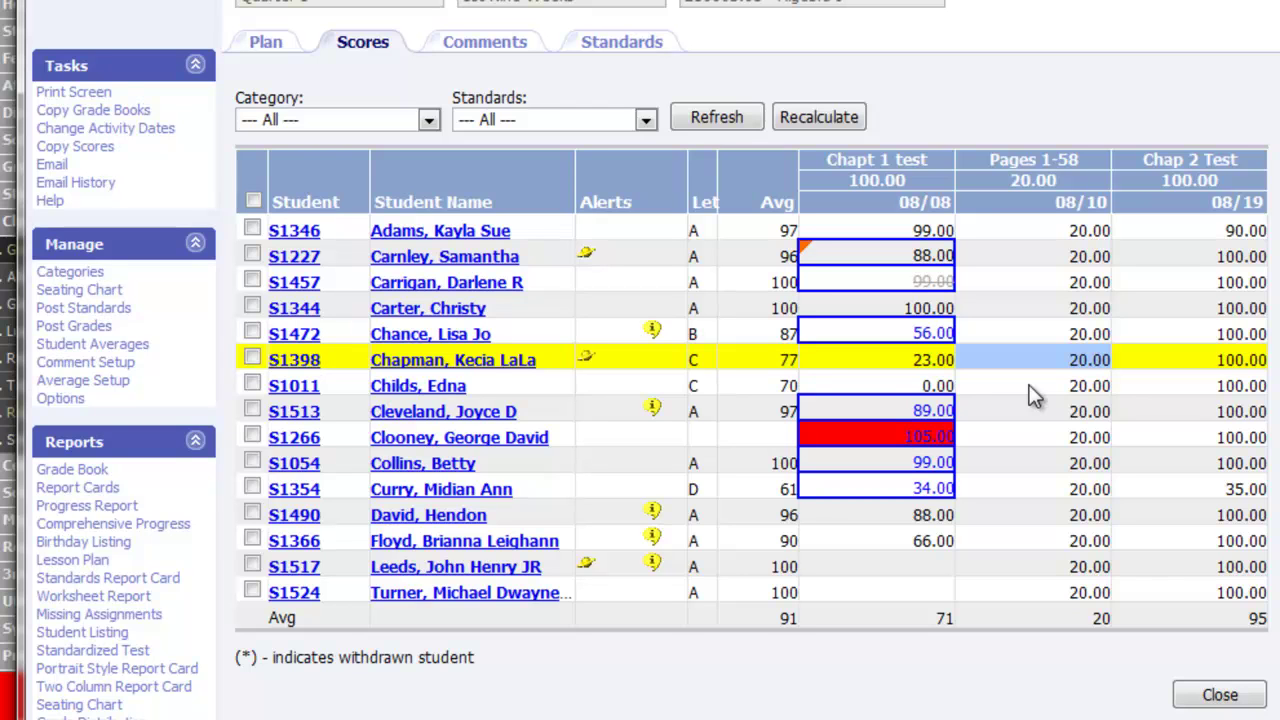
text(2)
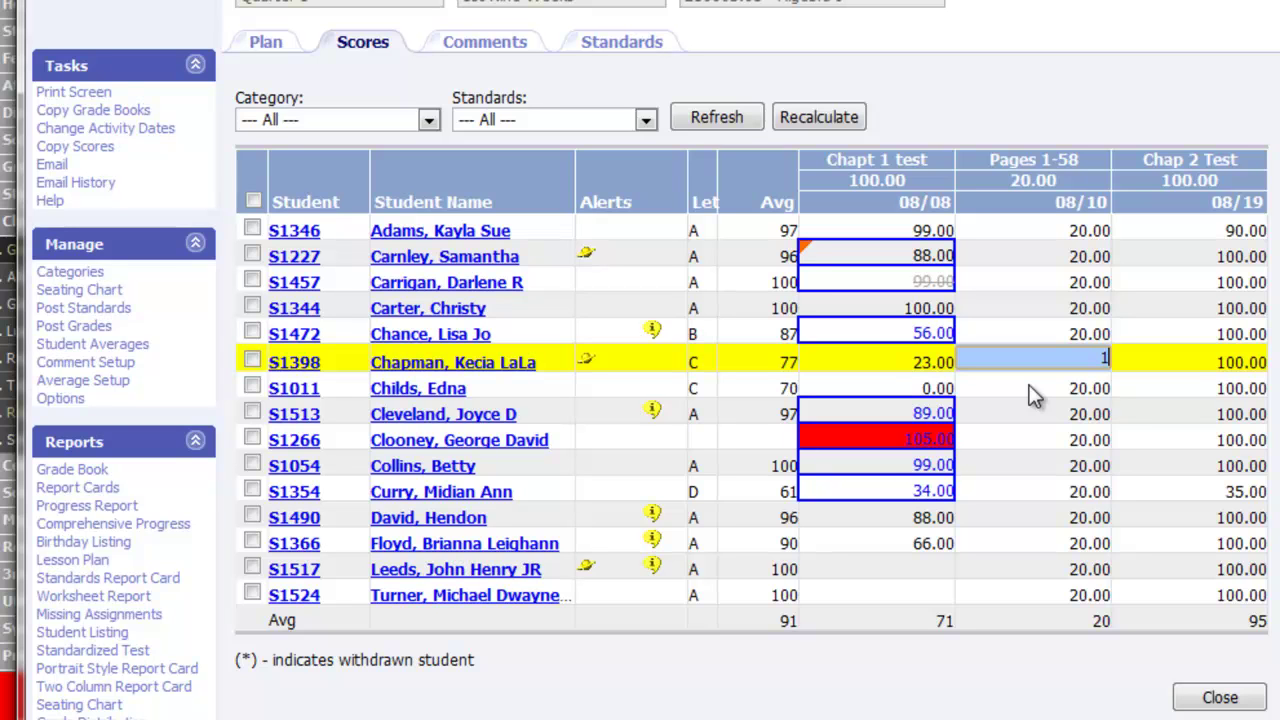
key(Tab)
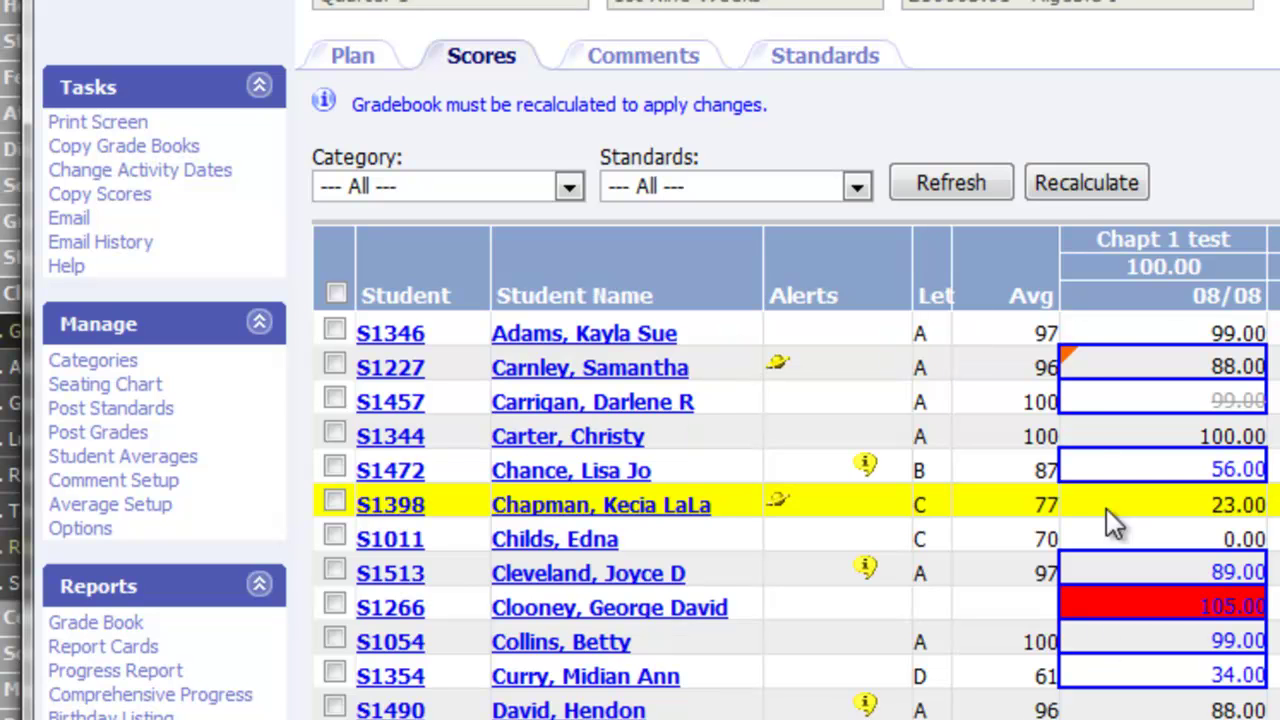
click(1068, 186)
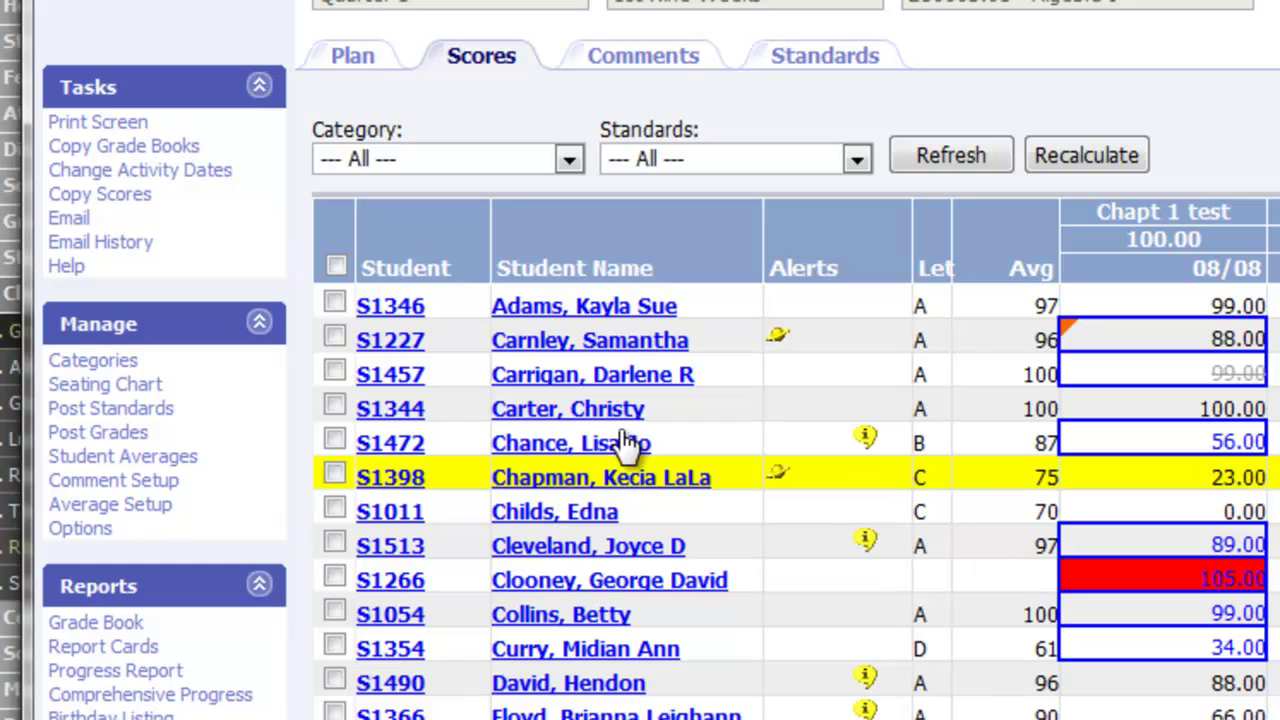
- View the planned activities for 08/08/2011 and return to the section's scores
click(366, 57)
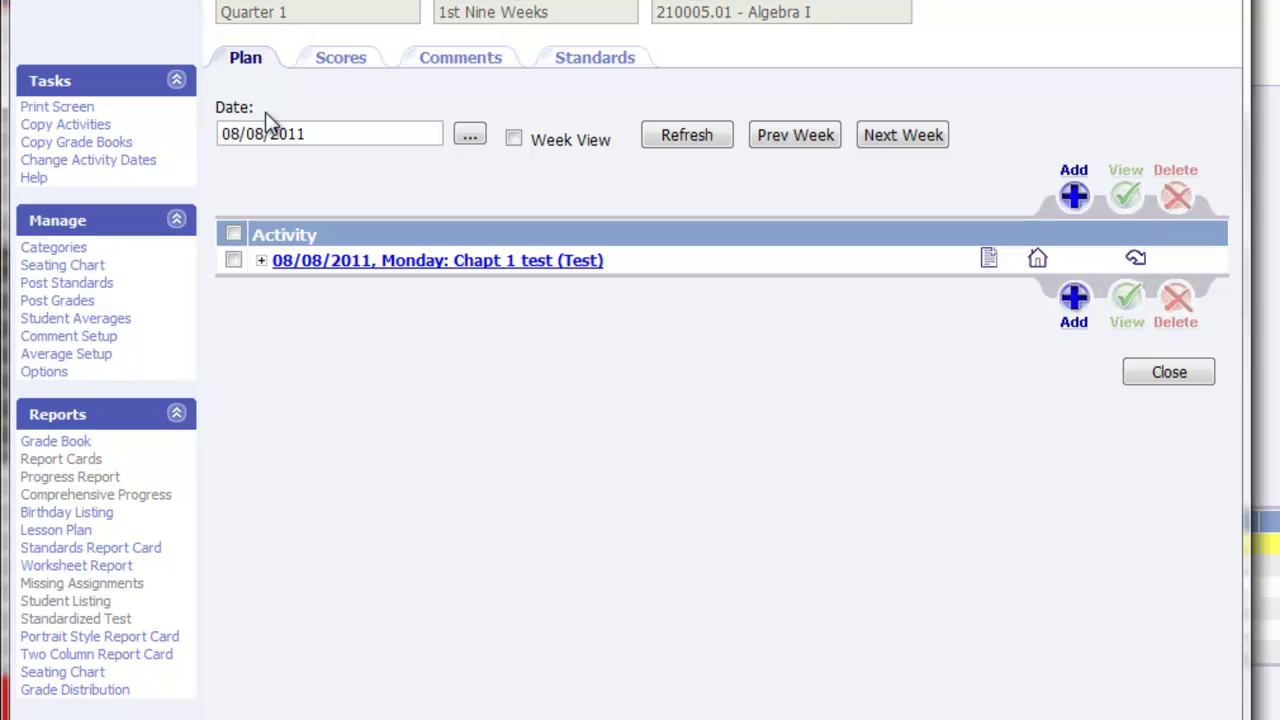
click(356, 66)
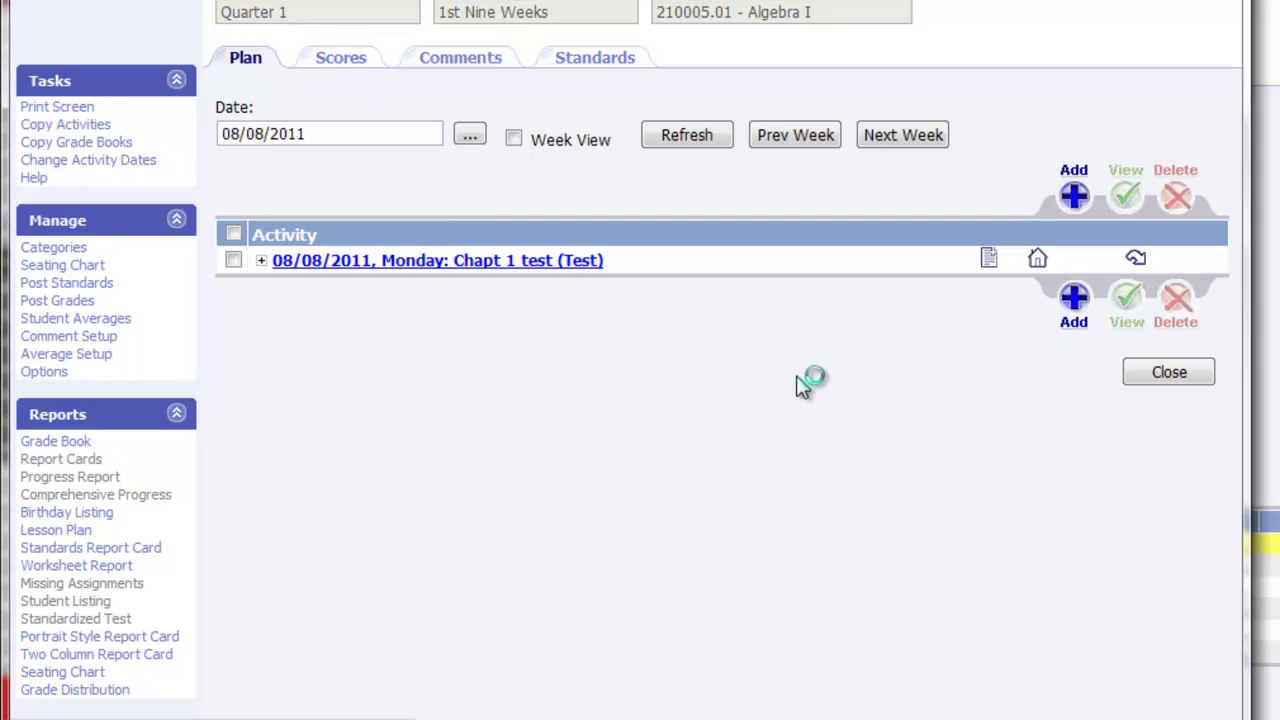